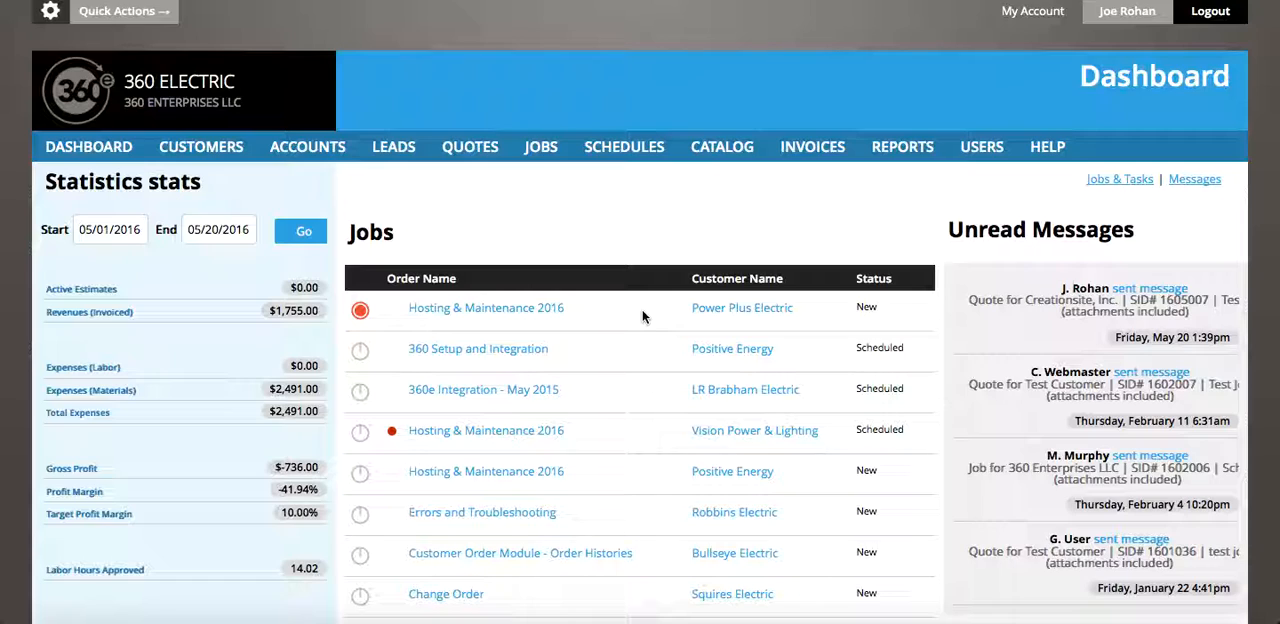
# Open the details of Test Quote for Creationsite, Inc. from the quotes list
pyautogui.click(474, 161)
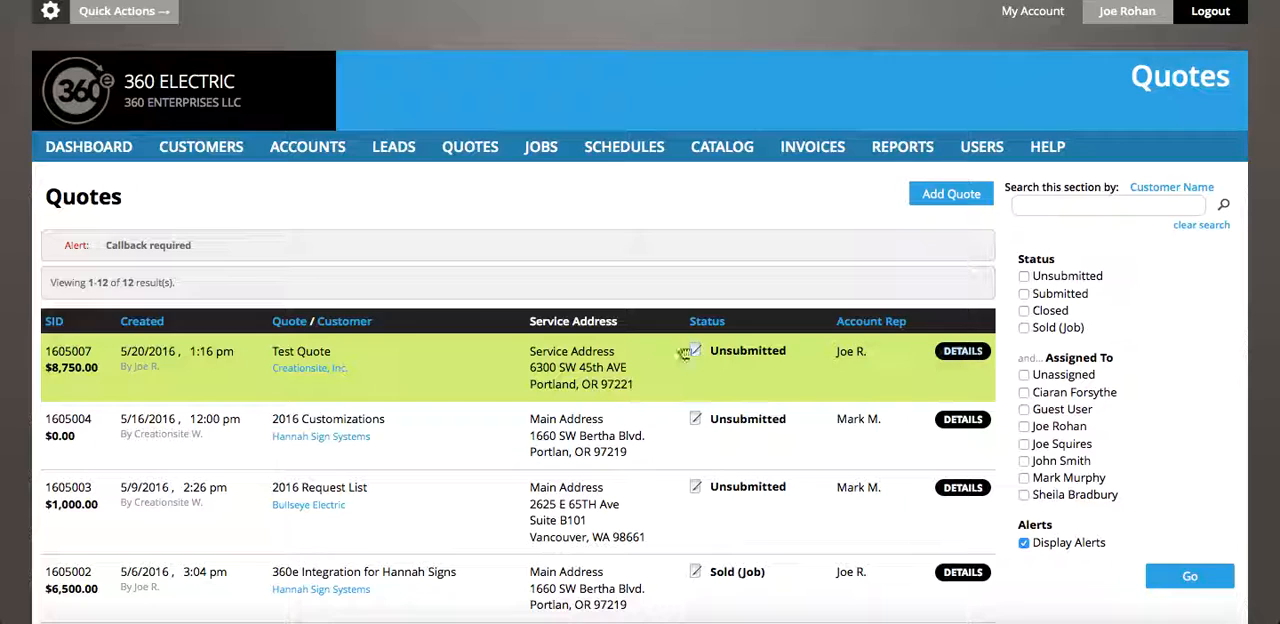
pyautogui.click(960, 354)
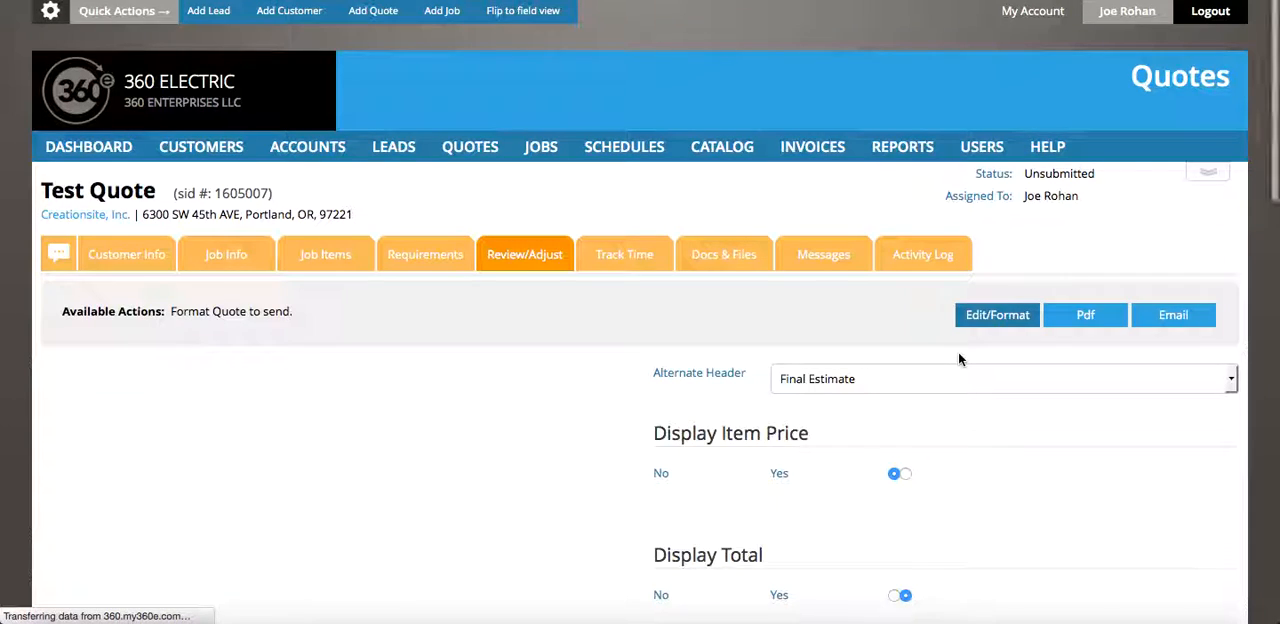
pyautogui.scroll(-5, 308, 522)
pyautogui.scroll(4, 308, 522)
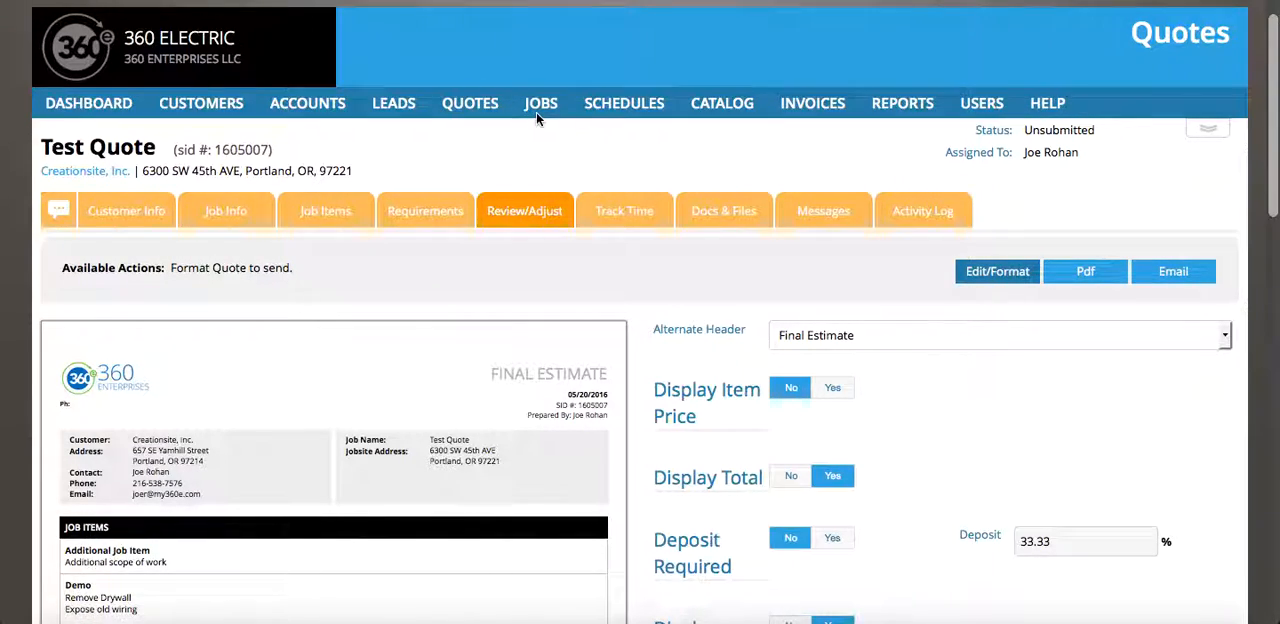
# Create a revision of Test Quote from its available quote actions
pyautogui.click(1207, 129)
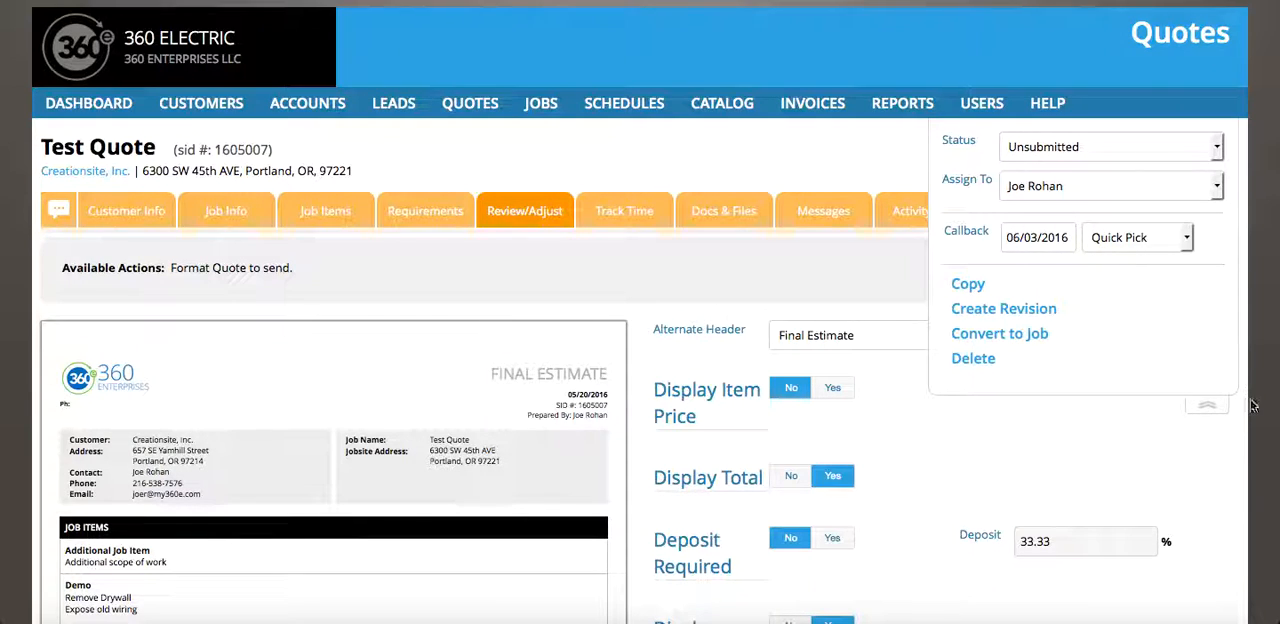
pyautogui.click(1207, 405)
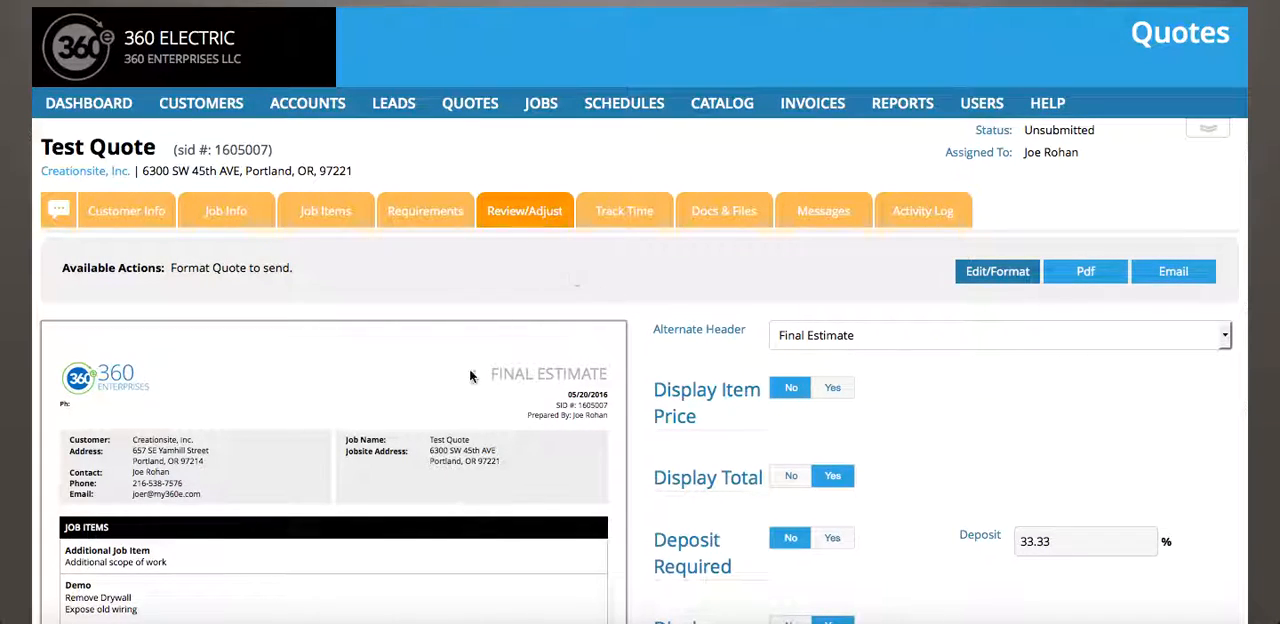
pyautogui.click(1212, 133)
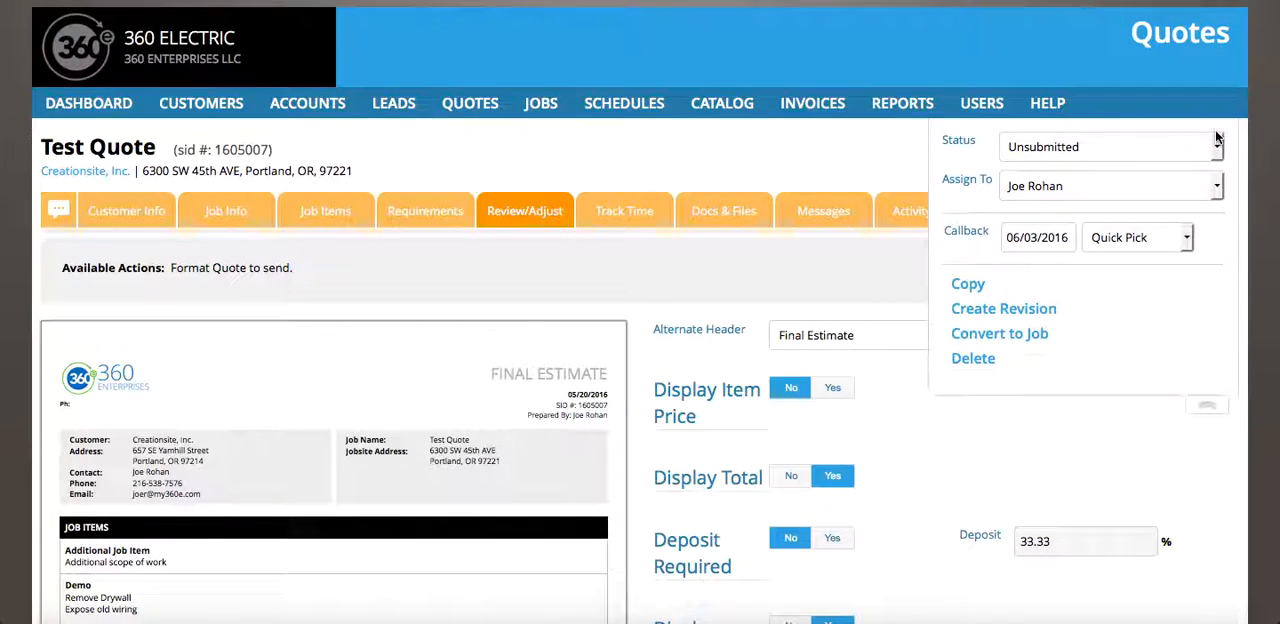
pyautogui.click(972, 316)
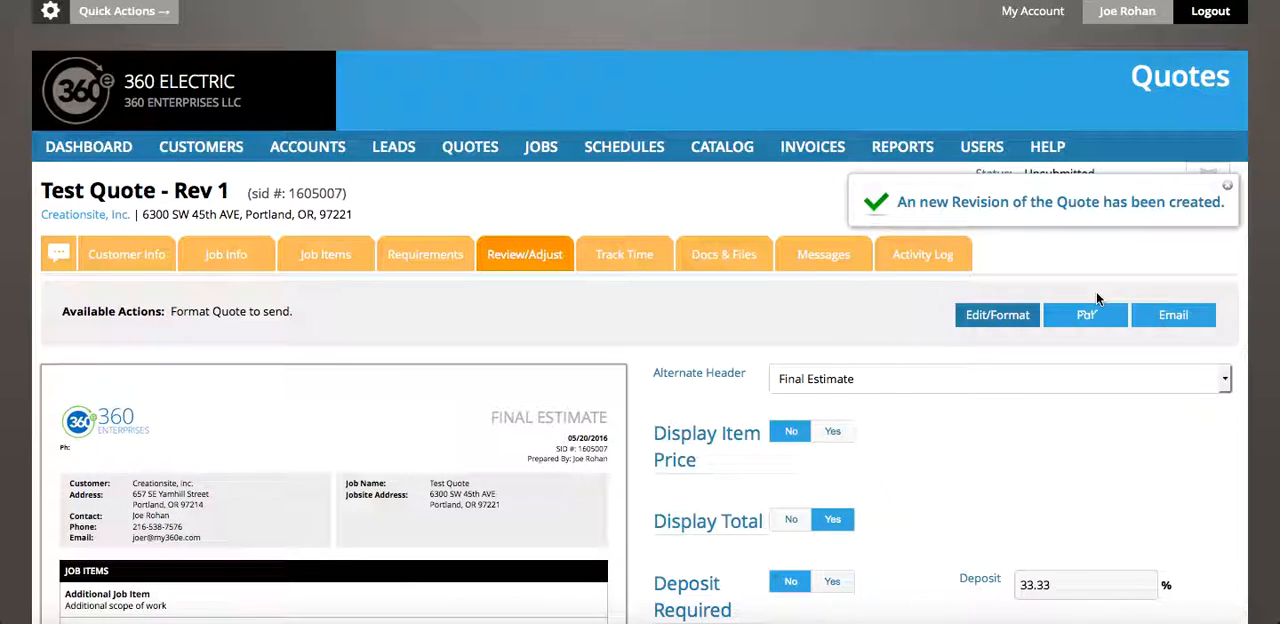
# Delete the Demo job item from the Test Quote revision and confirm the deletion
pyautogui.scroll(-3, 528, 500)
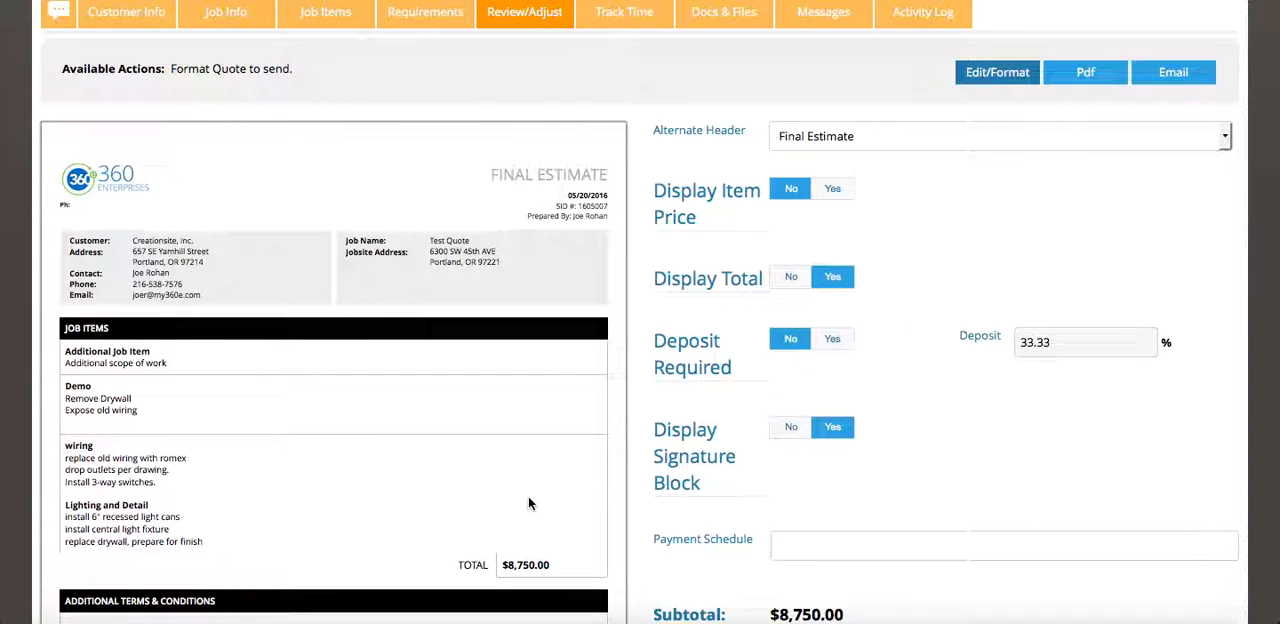
pyautogui.scroll(-1, 528, 503)
pyautogui.scroll(2, 528, 503)
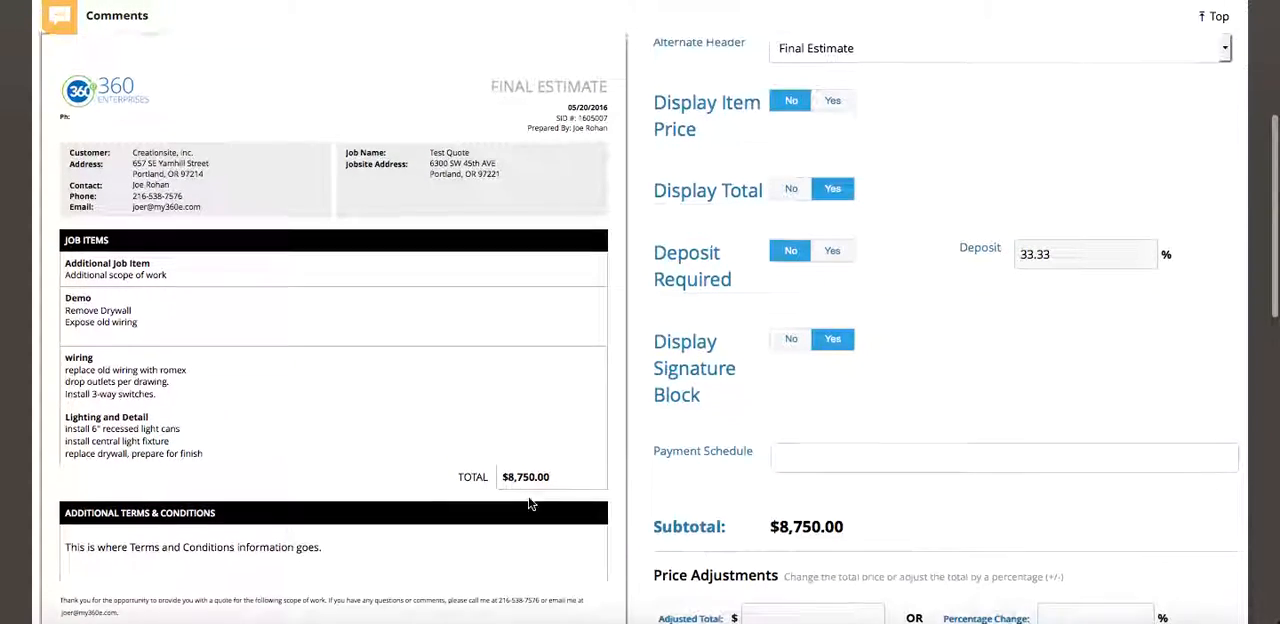
pyautogui.scroll(1, 528, 503)
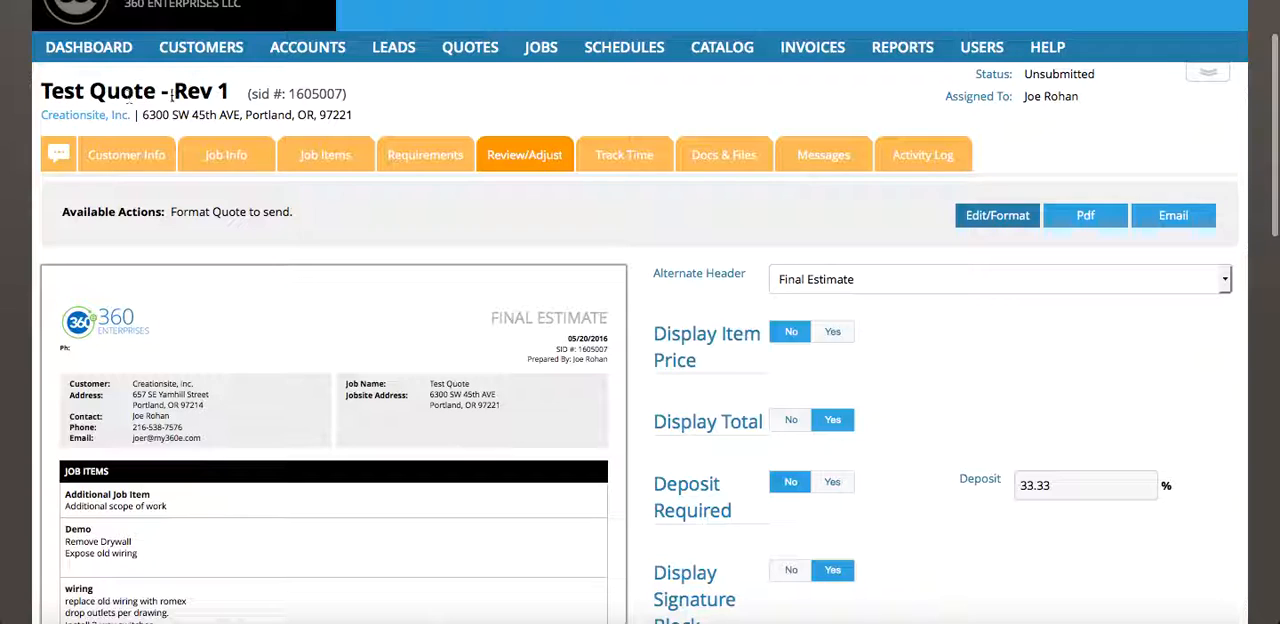
pyautogui.scroll(-1, 293, 166)
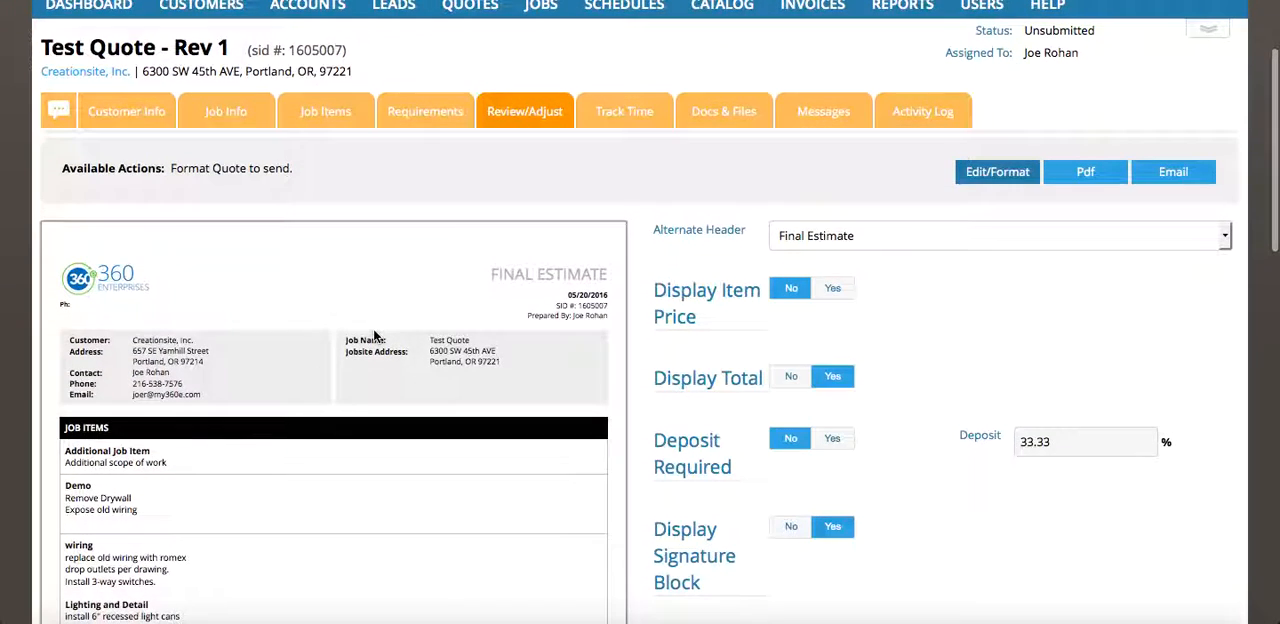
pyautogui.click(336, 118)
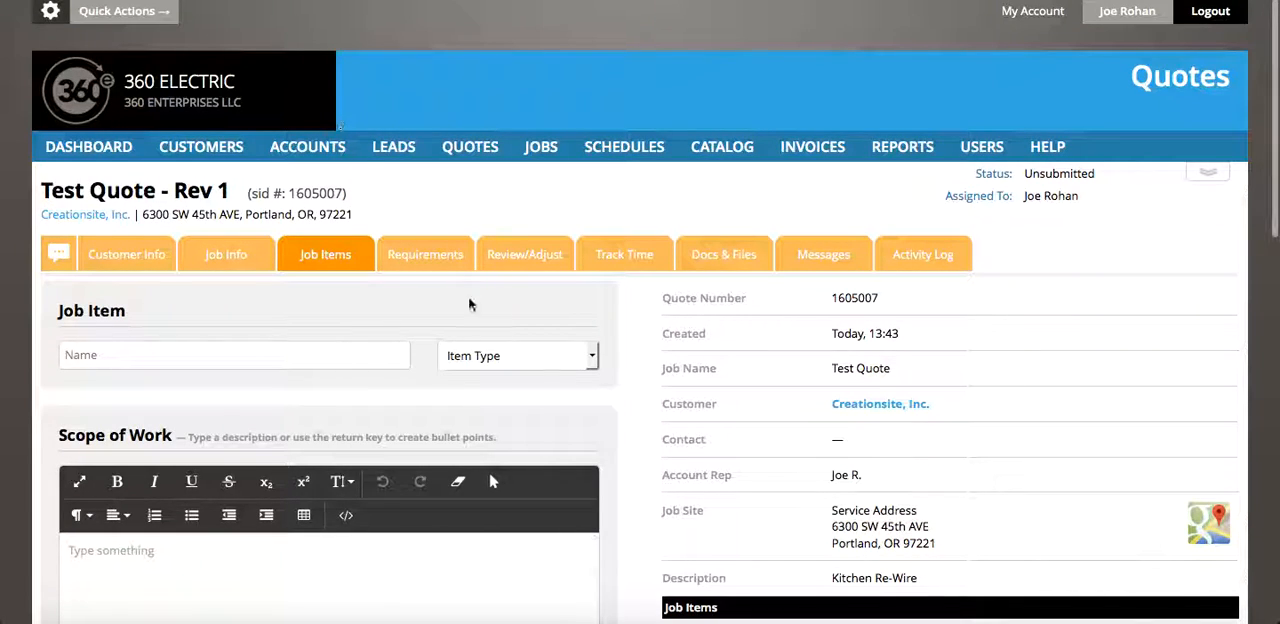
pyautogui.scroll(-5, 490, 340)
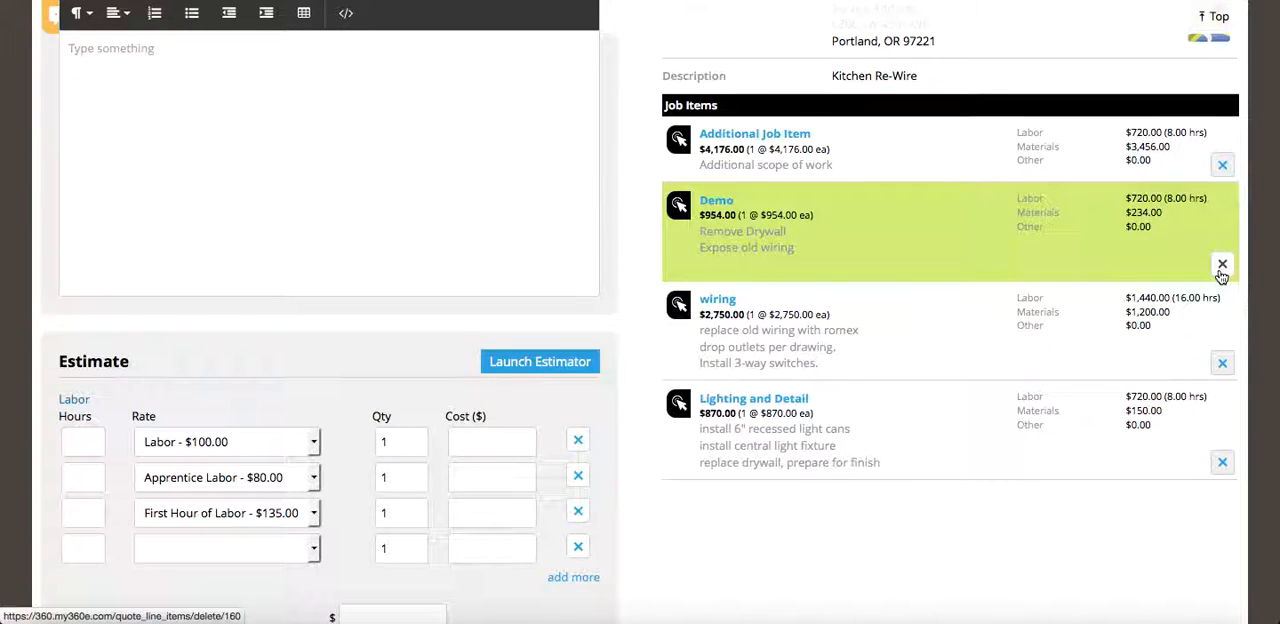
pyautogui.click(1221, 268)
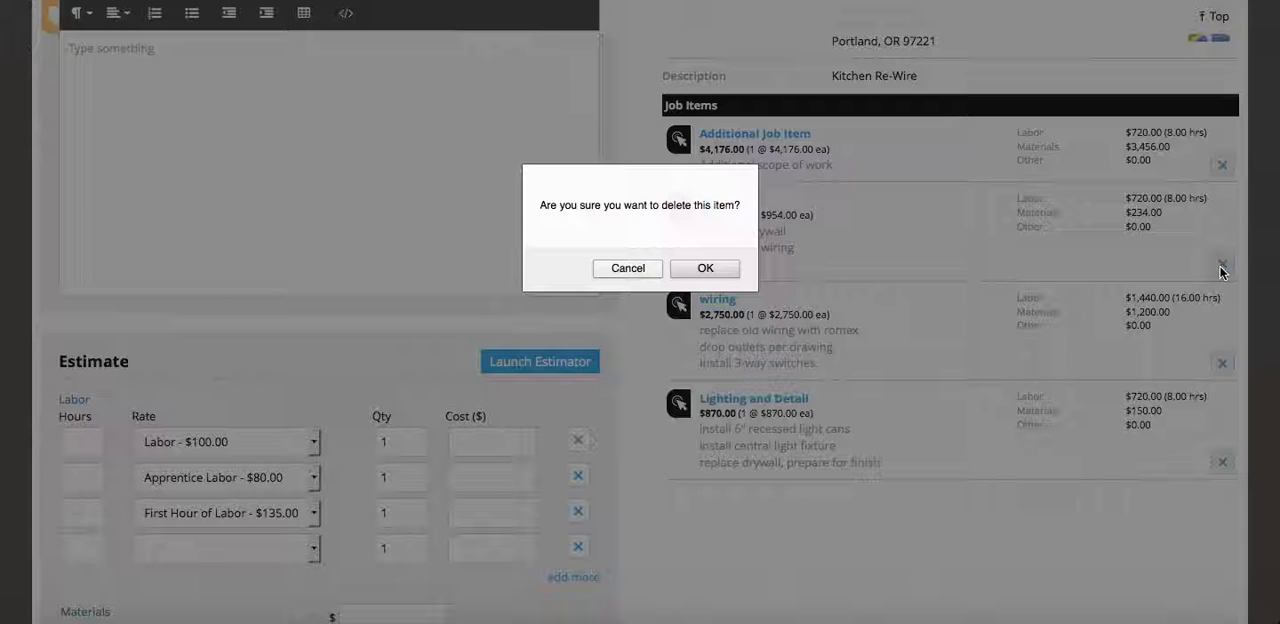
pyautogui.click(722, 270)
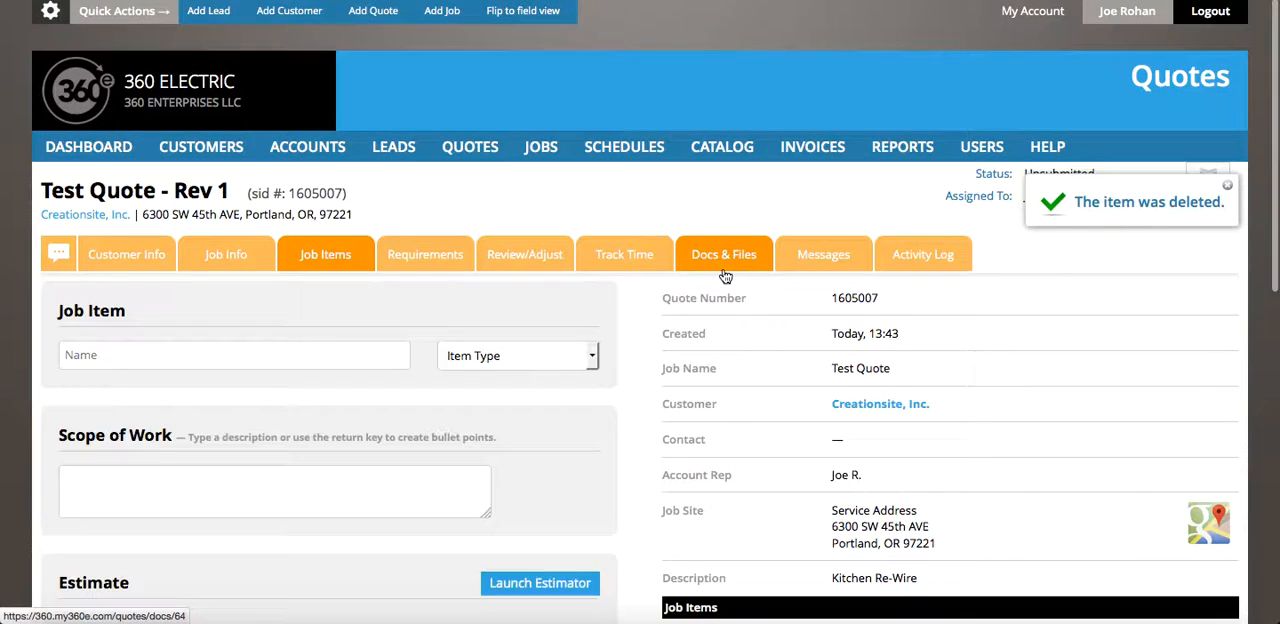
# Review the revision's remaining job items, then its total in the estimate preview
pyautogui.scroll(-10, 615, 390)
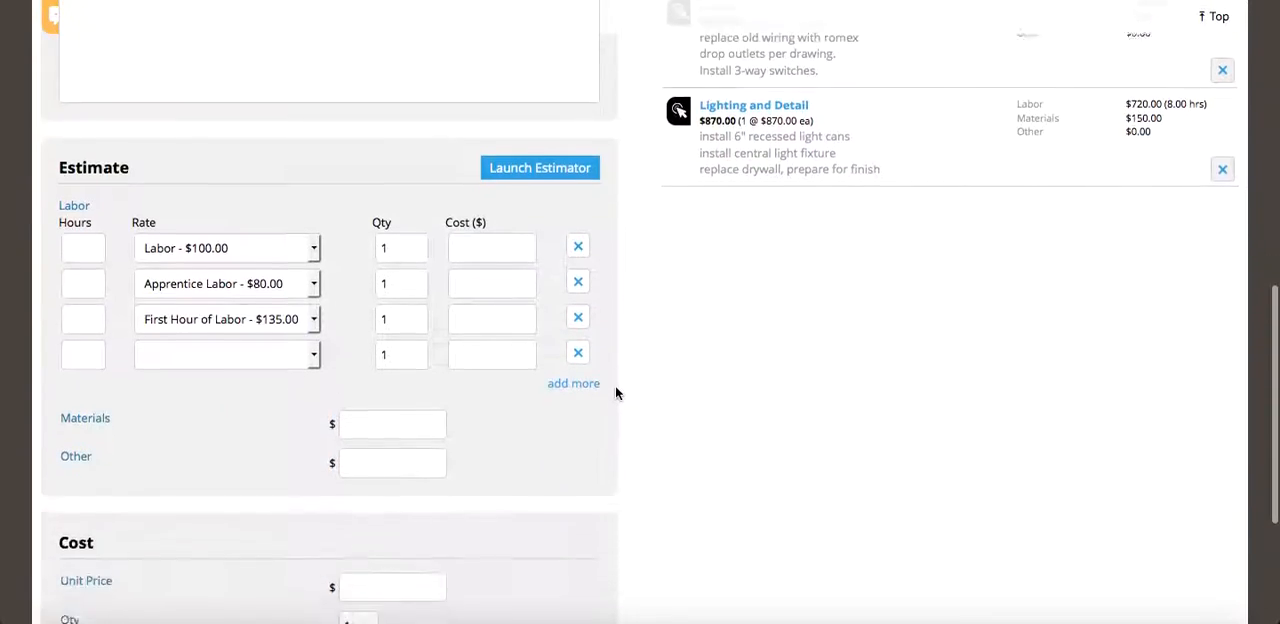
pyautogui.scroll(5, 615, 392)
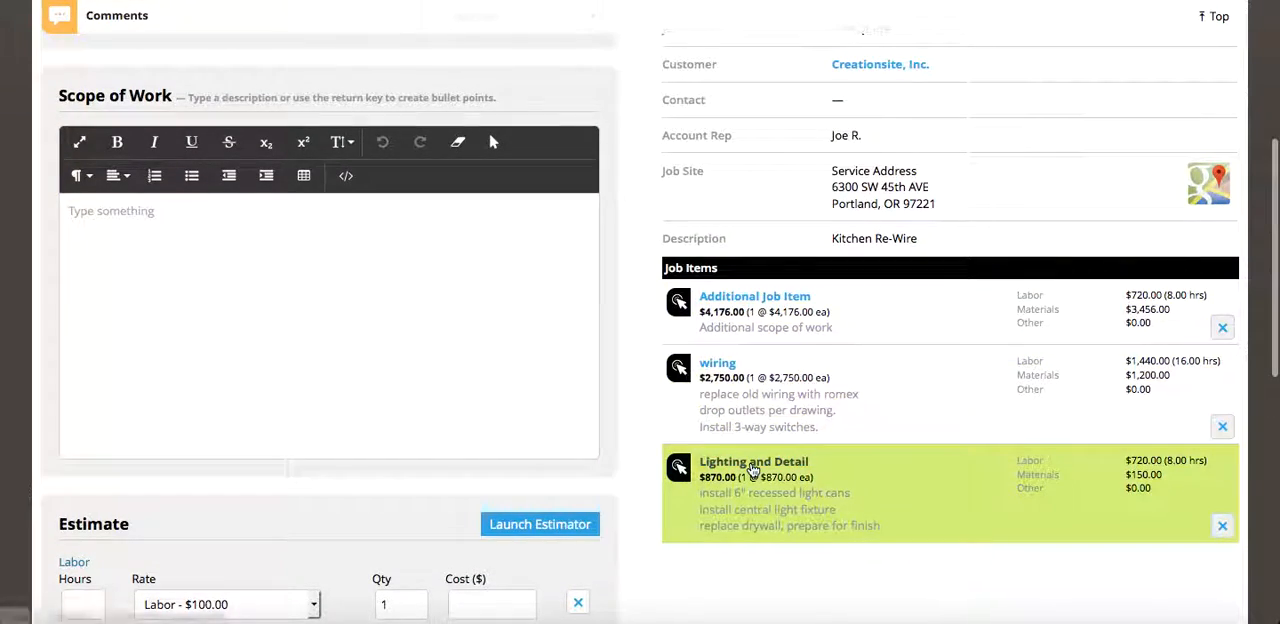
pyautogui.scroll(-3, 752, 468)
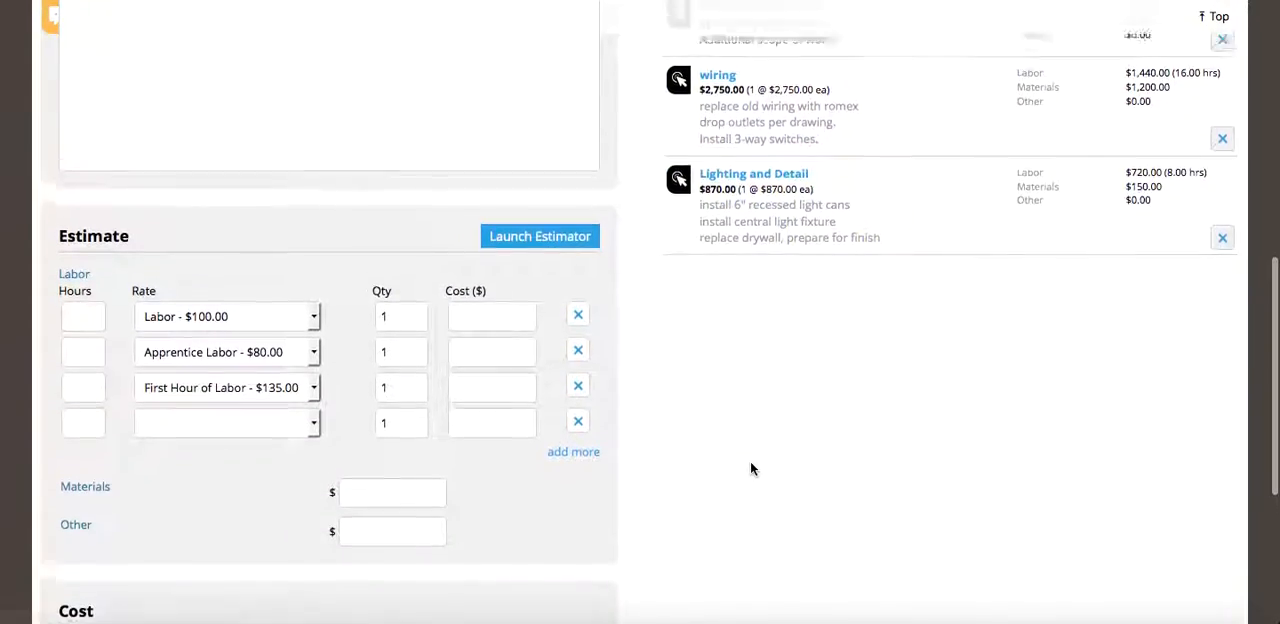
pyautogui.scroll(5, 752, 468)
pyautogui.scroll(2, 752, 468)
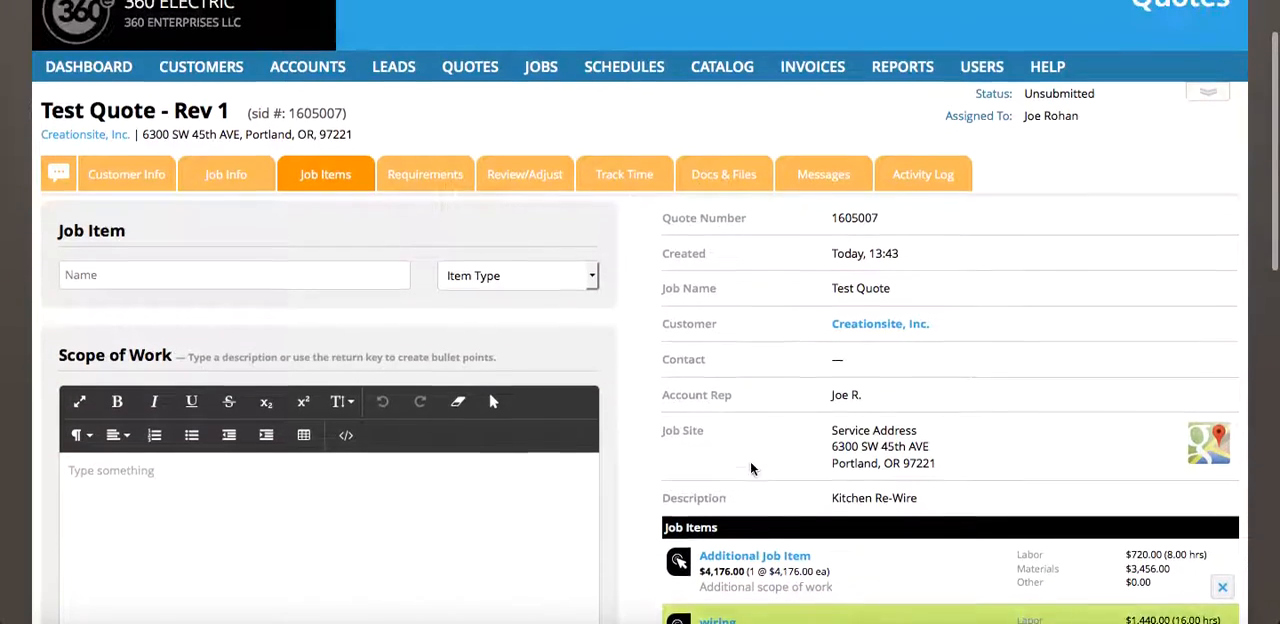
pyautogui.click(510, 207)
pyautogui.scroll(-2, 508, 203)
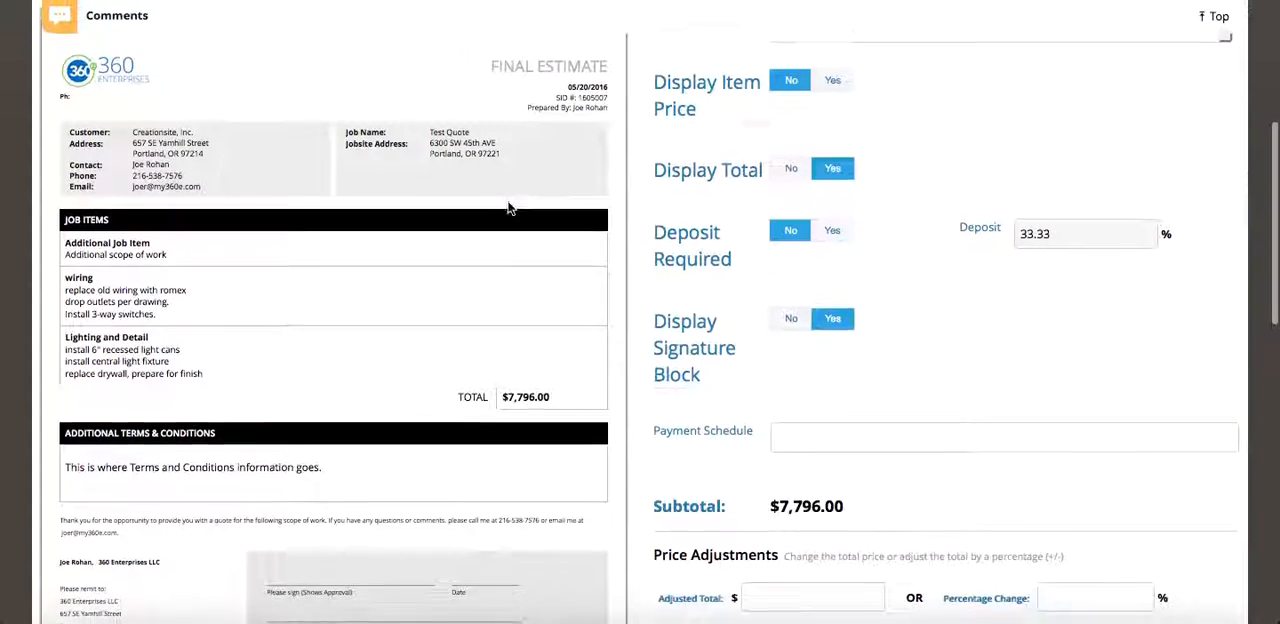
pyautogui.scroll(4, 508, 208)
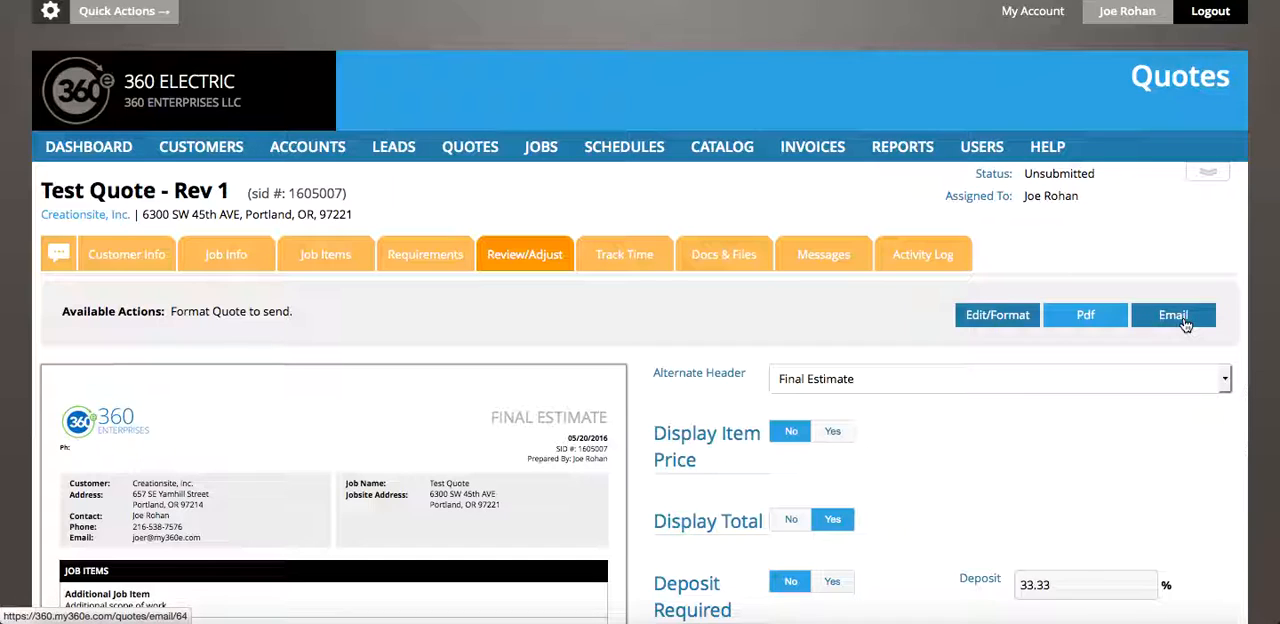
# Return to the quotes list and view the earlier versions of Test Quote
pyautogui.click(455, 148)
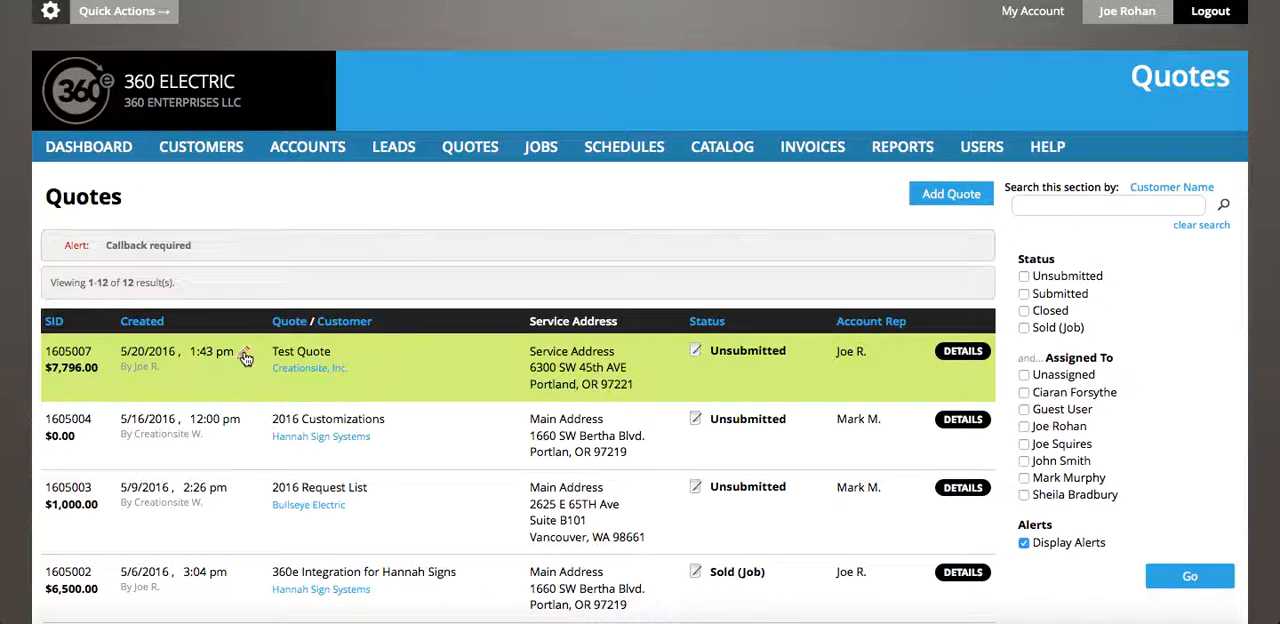
pyautogui.moveTo(245, 358)
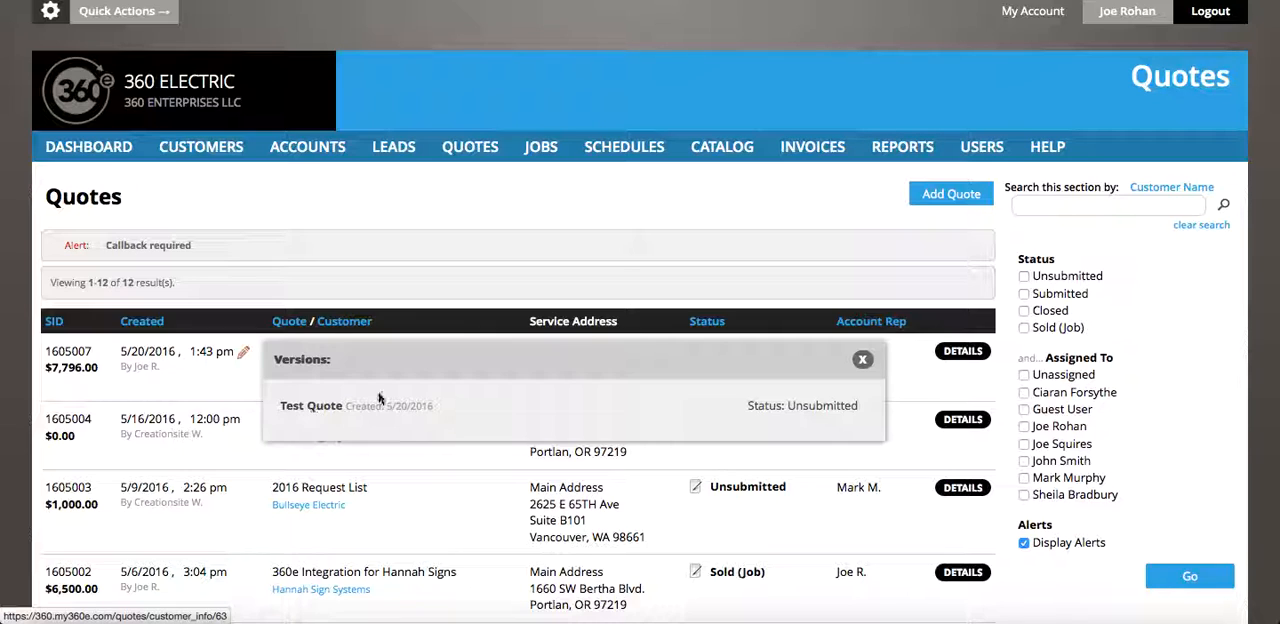
pyautogui.click(862, 360)
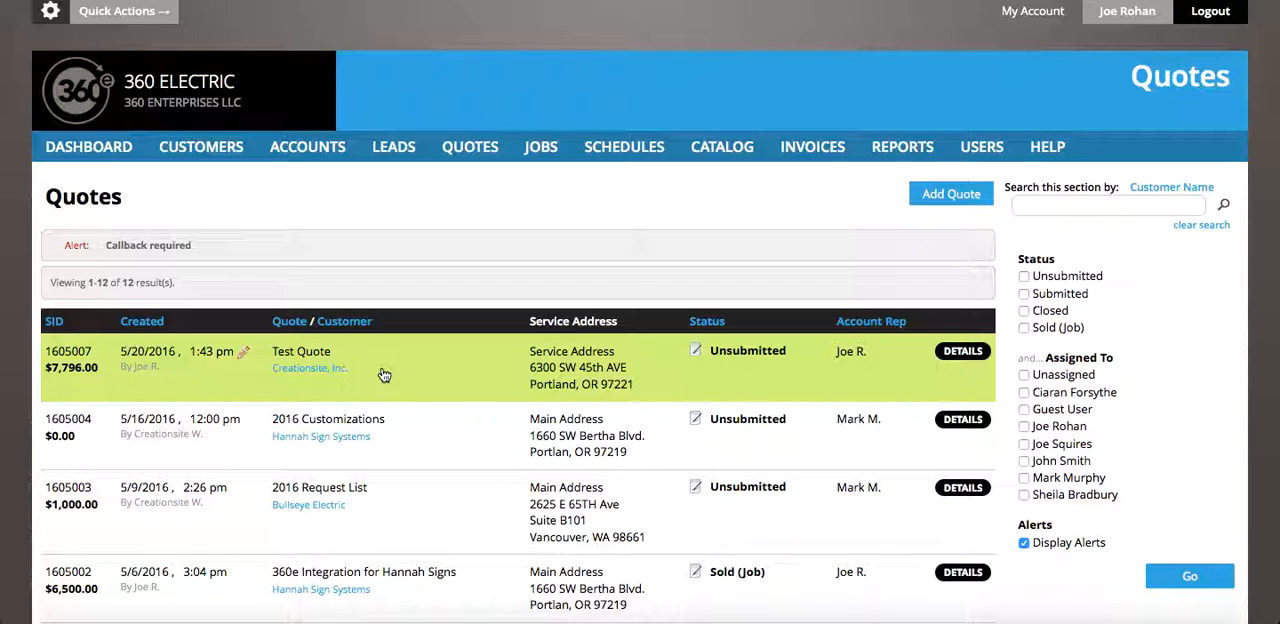
pyautogui.click(246, 357)
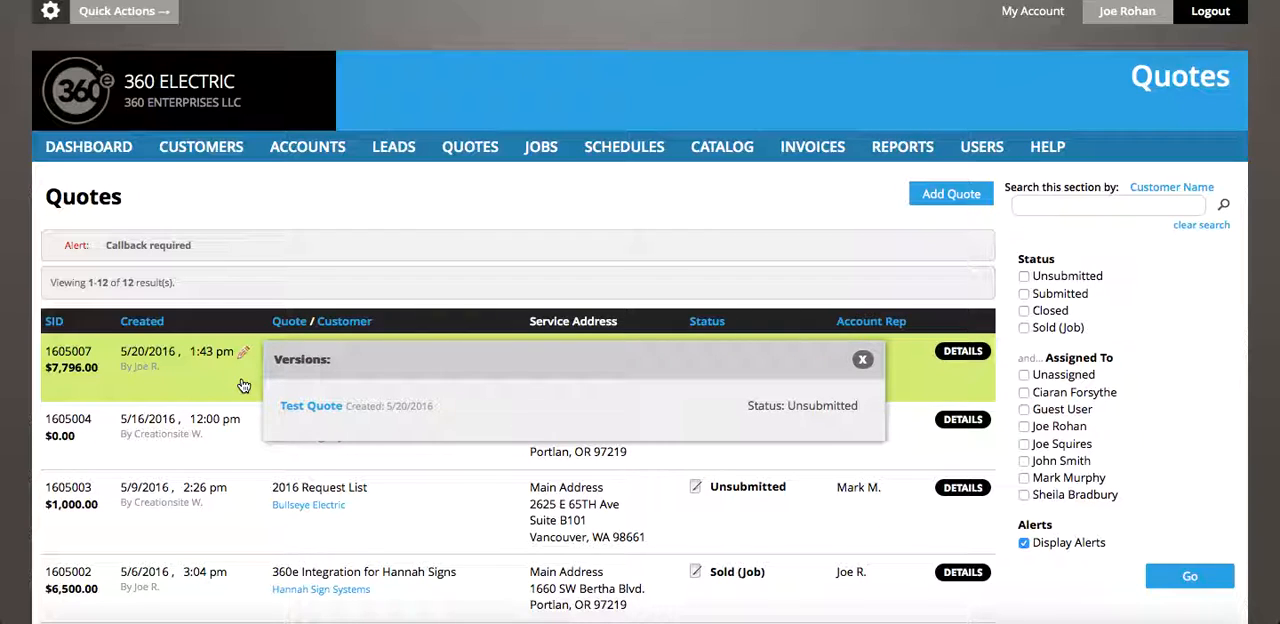
pyautogui.click(862, 359)
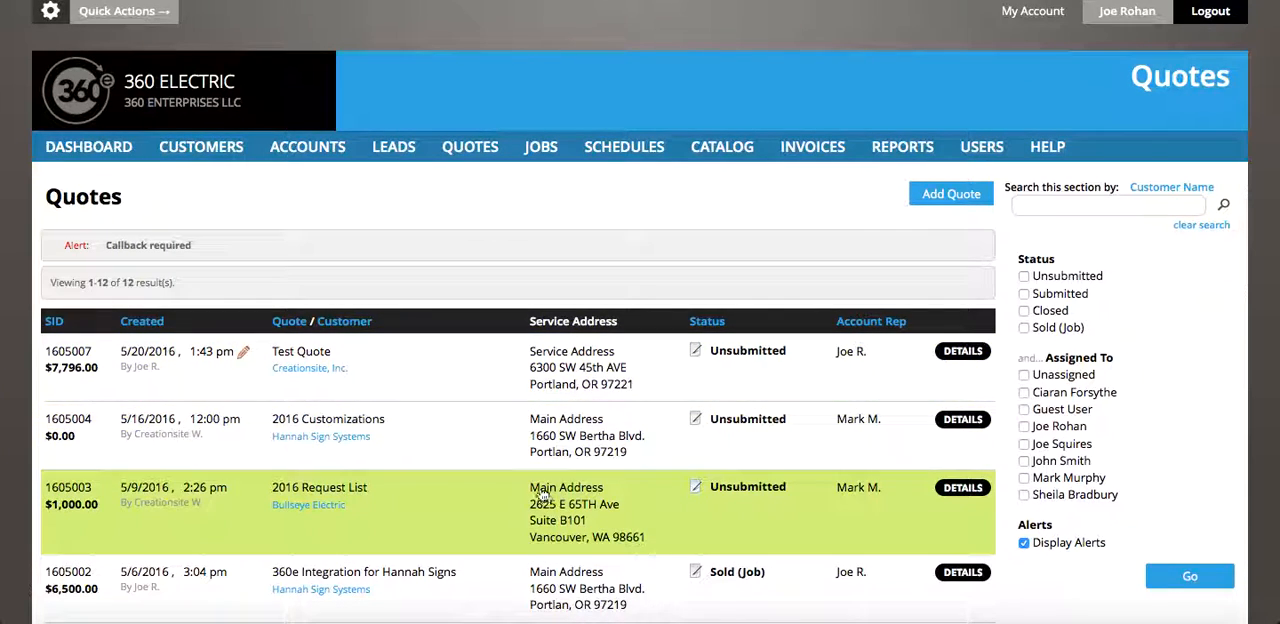
# Open the original Test Quote from its list of earlier versions
pyautogui.click(244, 355)
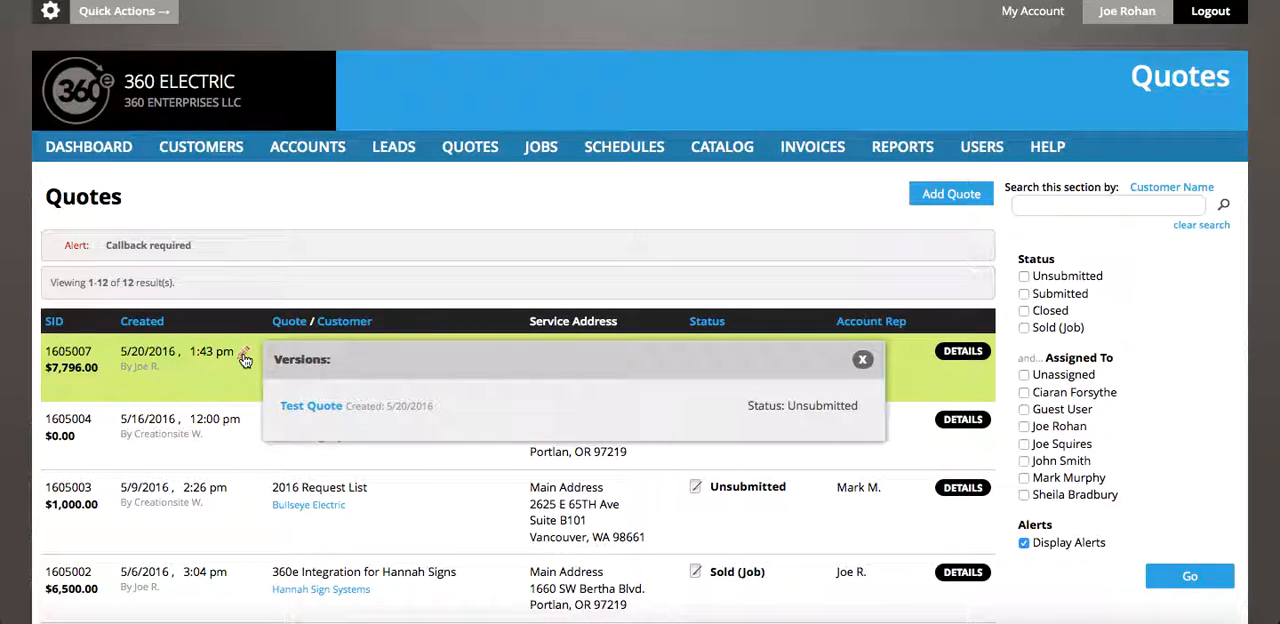
pyautogui.click(320, 408)
pyautogui.click(320, 408)
pyautogui.scroll(-3, 548, 470)
pyautogui.scroll(-2, 550, 462)
pyautogui.scroll(5, 549, 458)
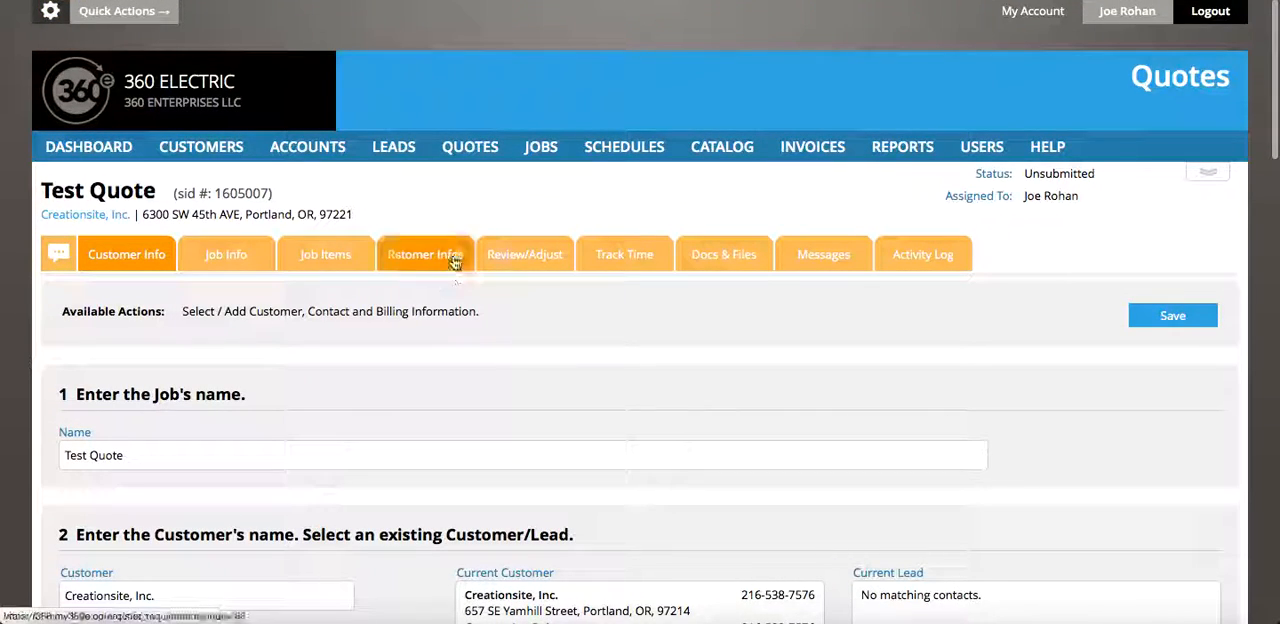
# Review the original quote's job items, total and terms in its estimate preview
pyautogui.click(519, 264)
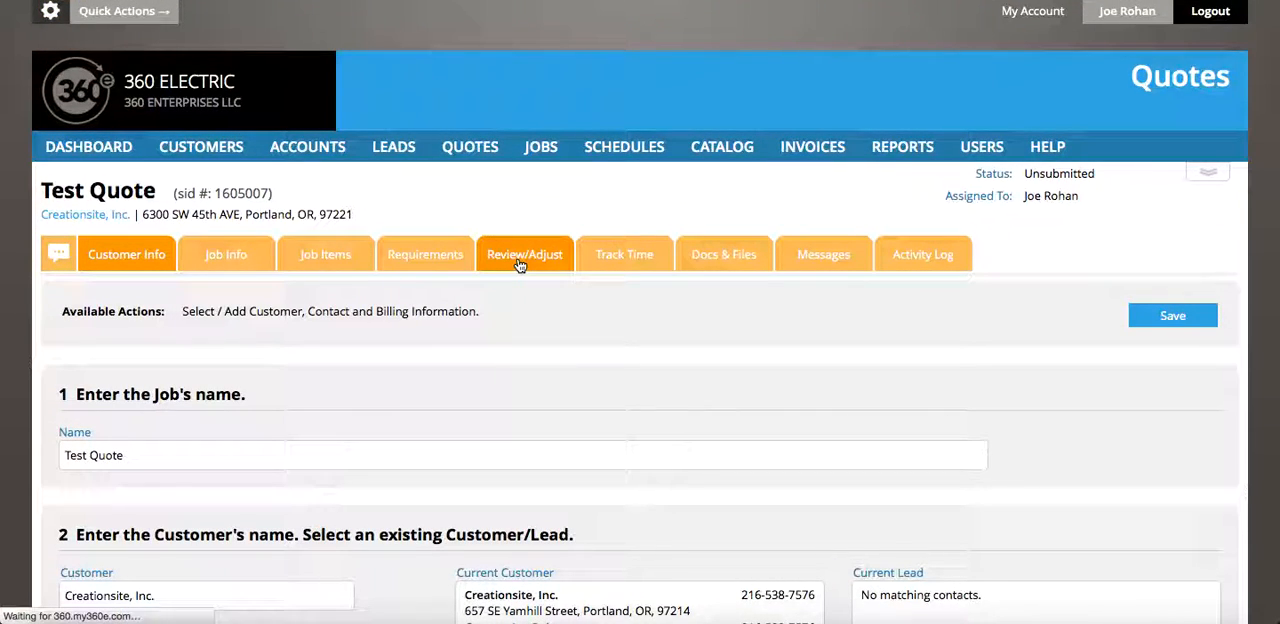
pyautogui.scroll(-4, 521, 446)
pyautogui.scroll(4, 521, 449)
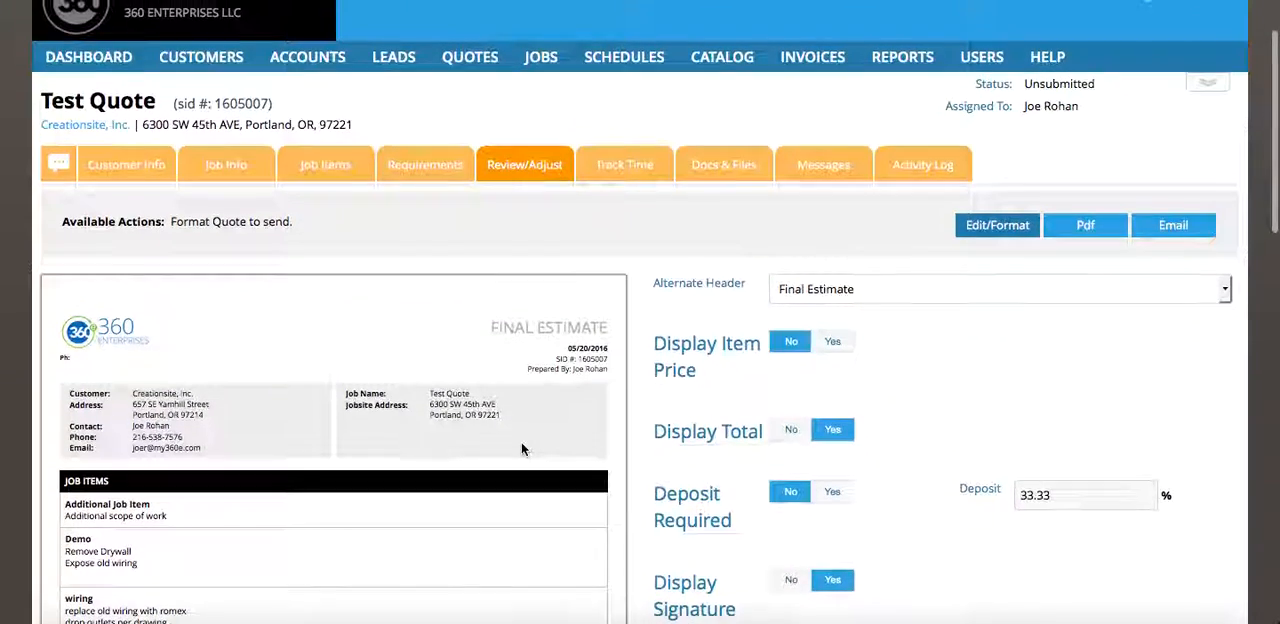
pyautogui.scroll(2, 521, 449)
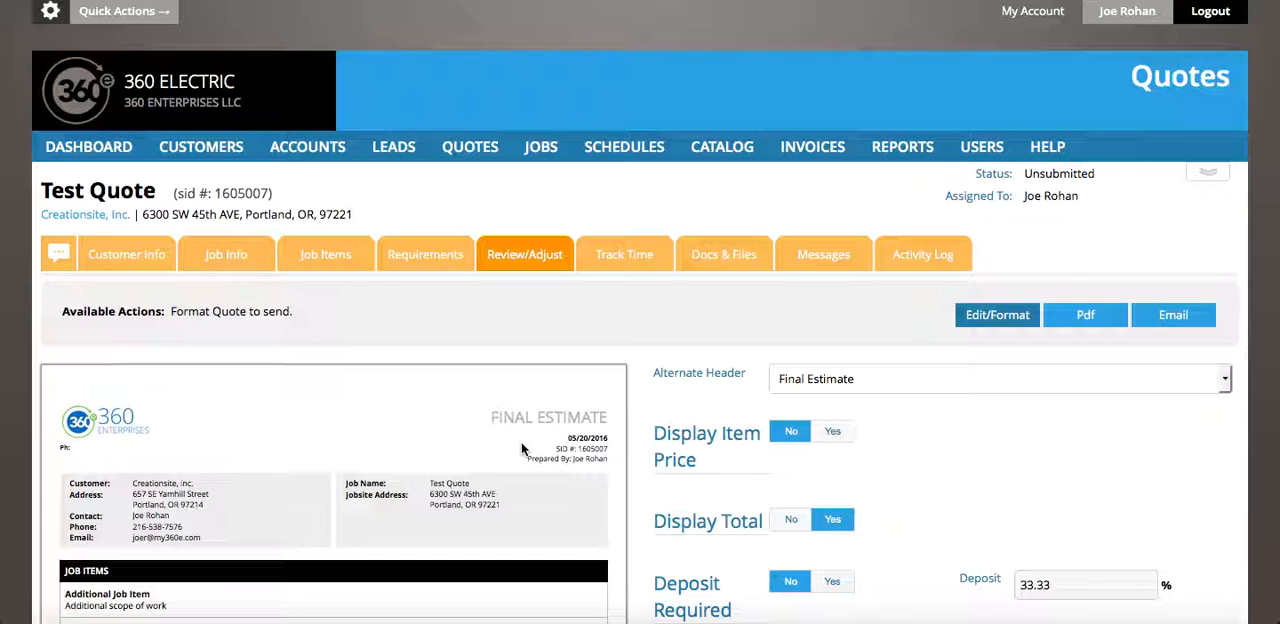
pyautogui.scroll(-5, 591, 468)
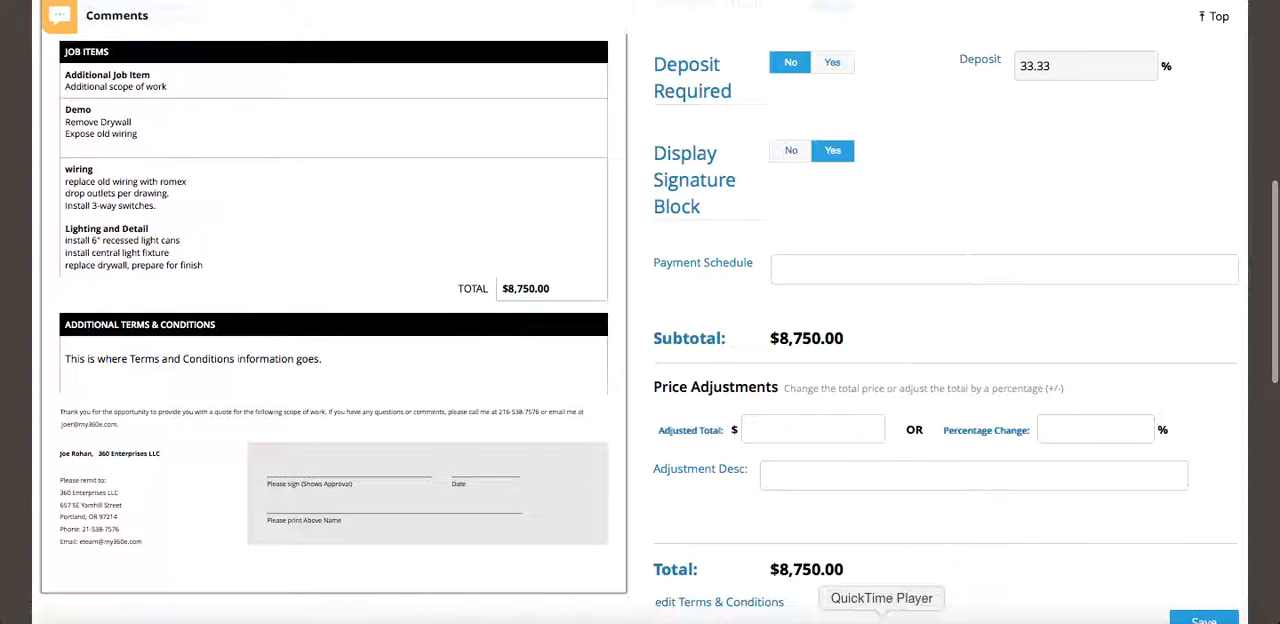
pyautogui.rightClick(881, 620)
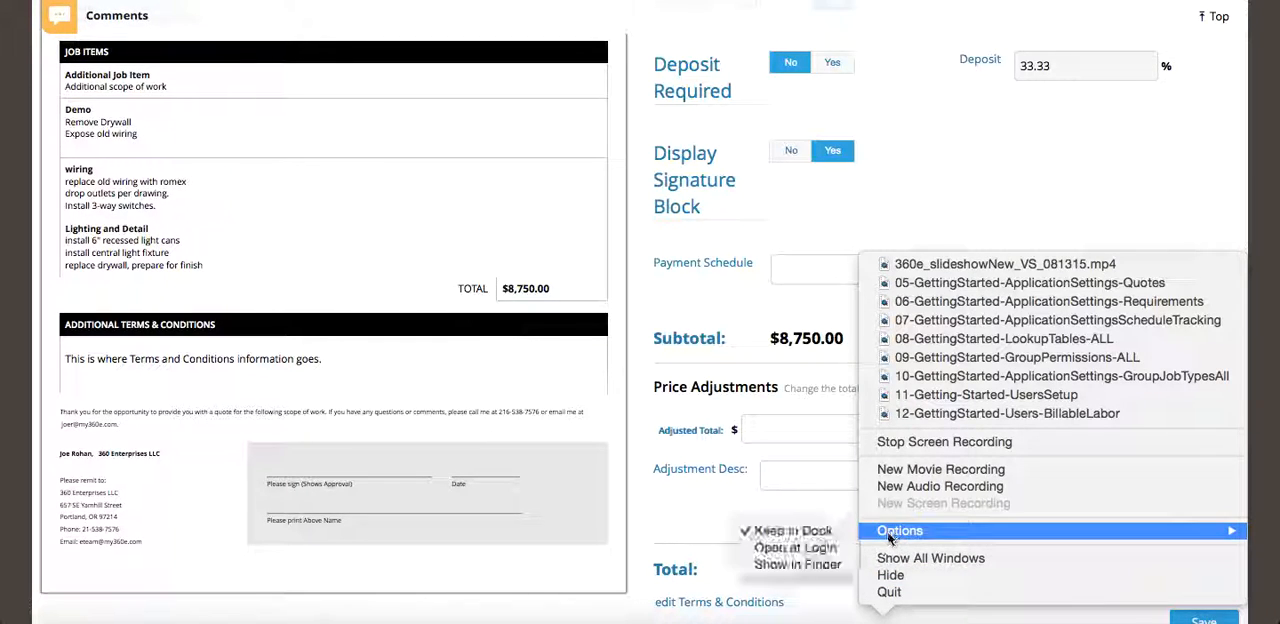